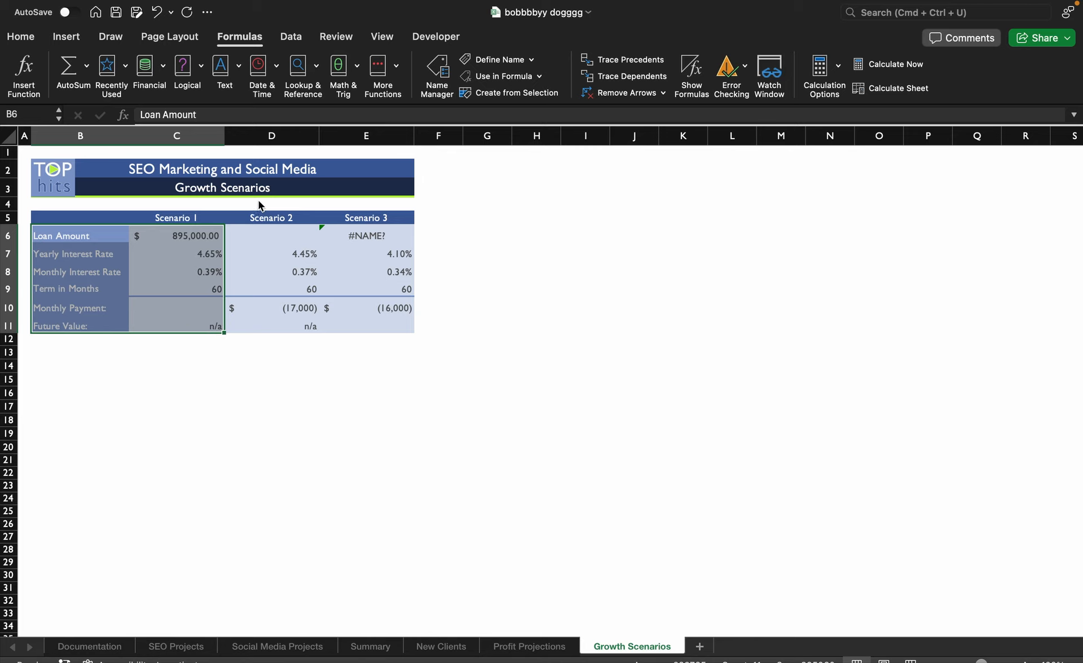
- Create range names for the selected cells B6:C11 using only the left column labels, with the bottom row option off
{"action": "left_click", "coordinate": [520, 94]}
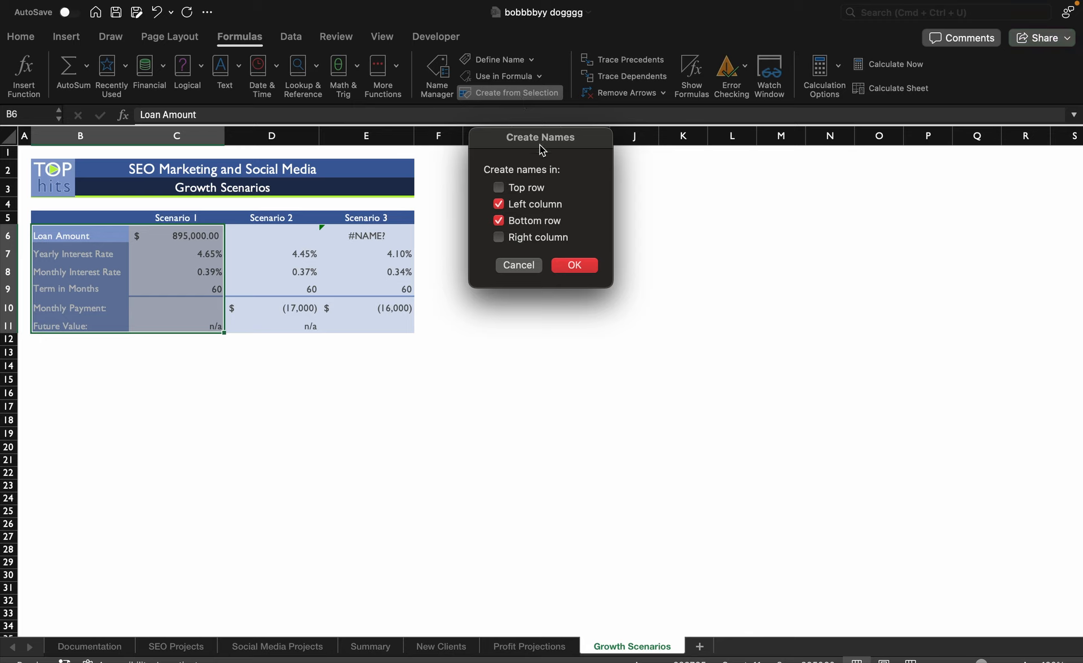
{"action": "left_click", "coordinate": [499, 220]}
{"action": "left_click", "coordinate": [578, 269]}
{"action": "left_click", "coordinate": [263, 350]}
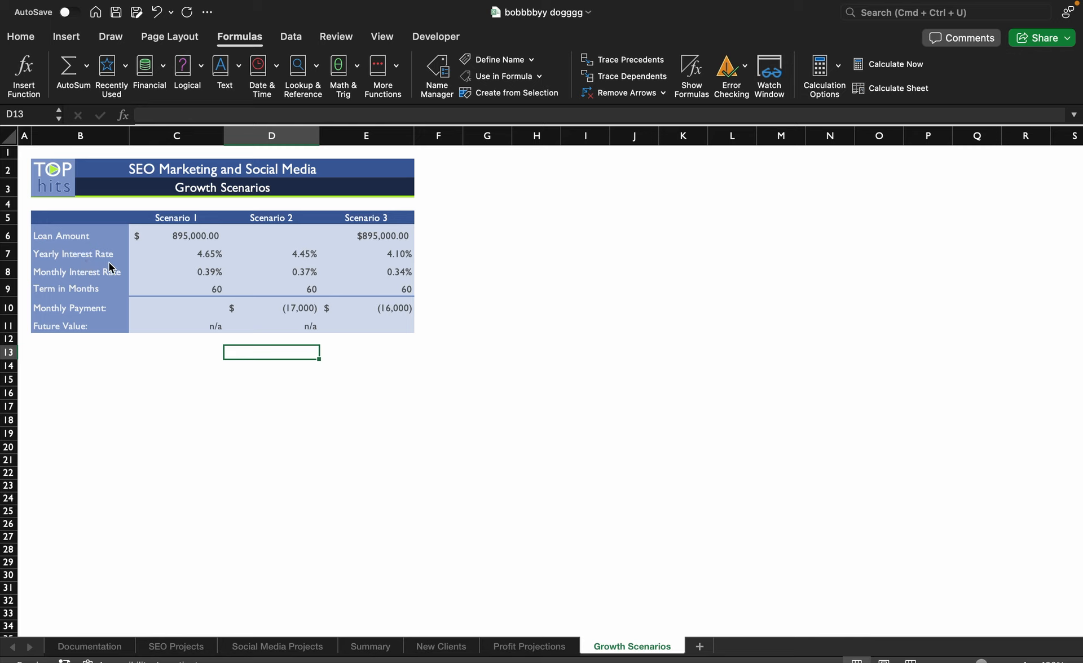
{"action": "left_click", "coordinate": [198, 277]}
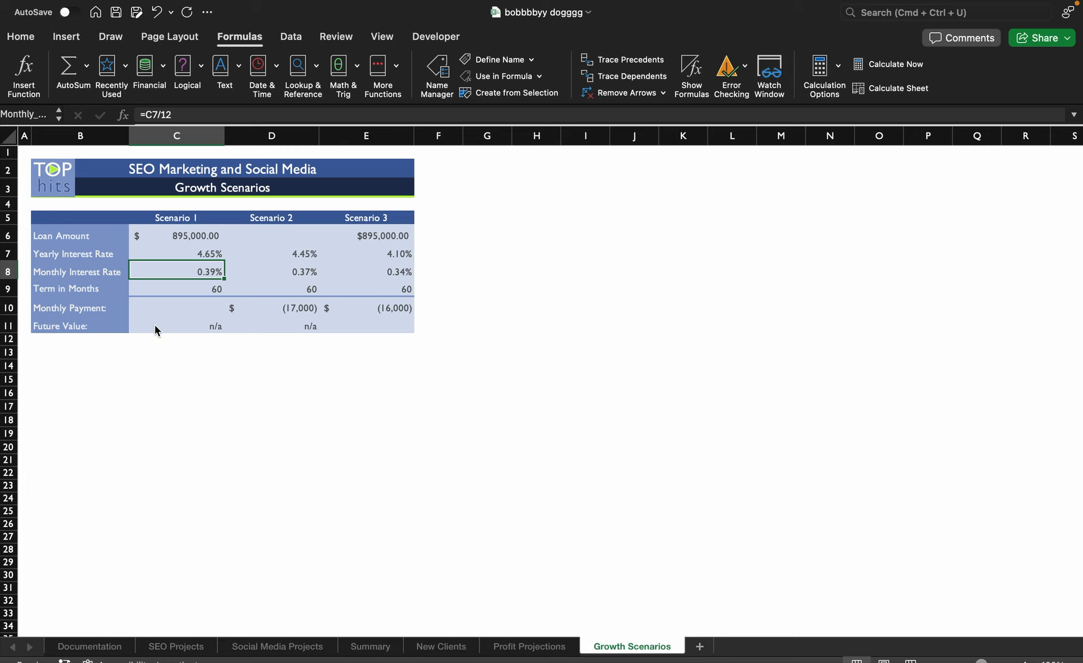
{"action": "left_click", "coordinate": [160, 348]}
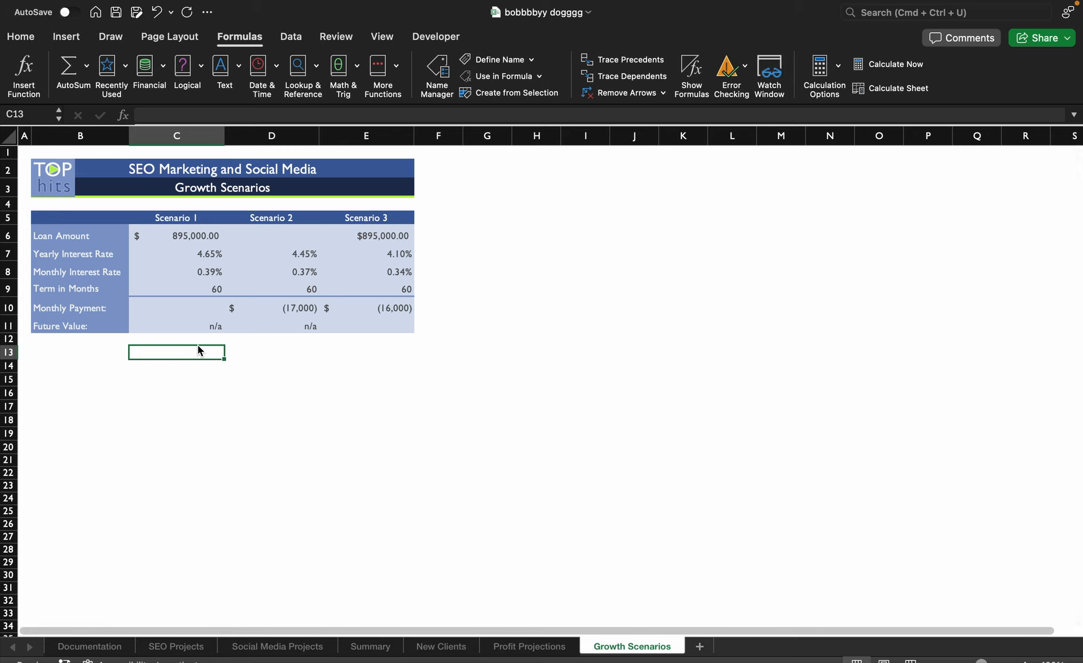
- Calculate Scenario 1's monthly payment in C10 with PMT, using Monthly_Interest_Rate as rate, Term_in_Months as nper and Loan_Amount as pv
{"action": "left_click", "coordinate": [178, 309]}
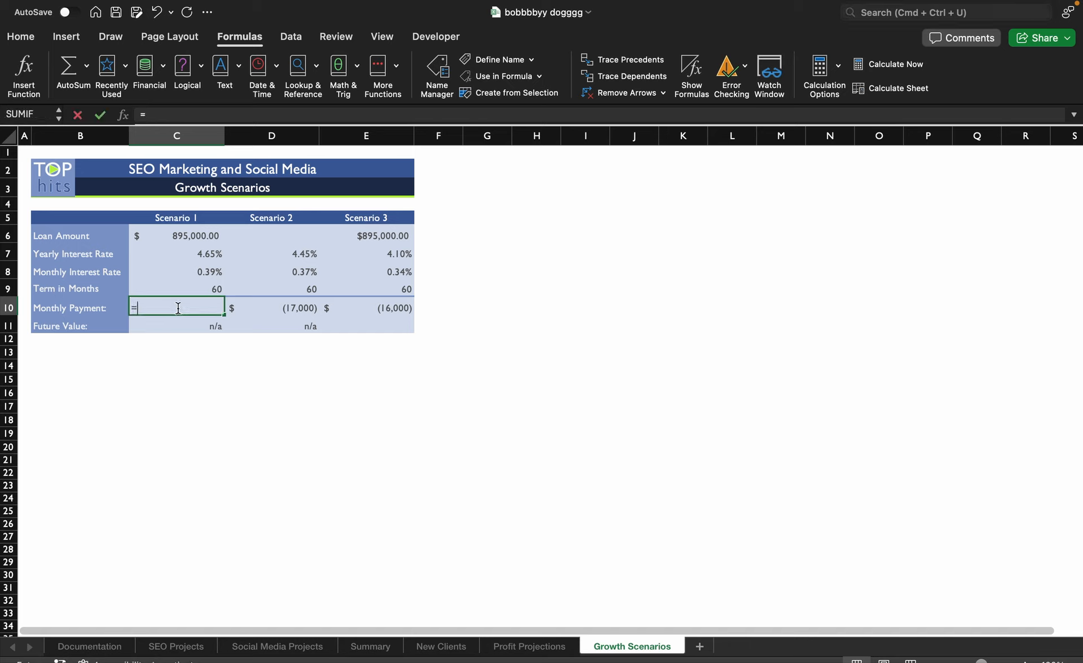
{"action": "type", "text": "=Pm"}
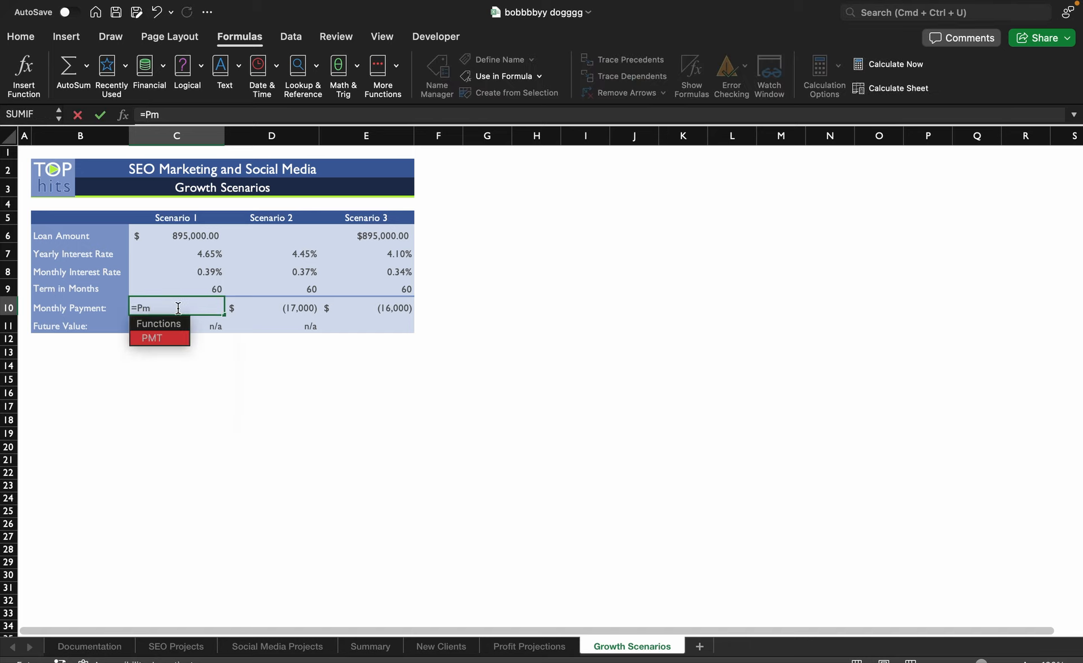
{"action": "double_click", "coordinate": [151, 339]}
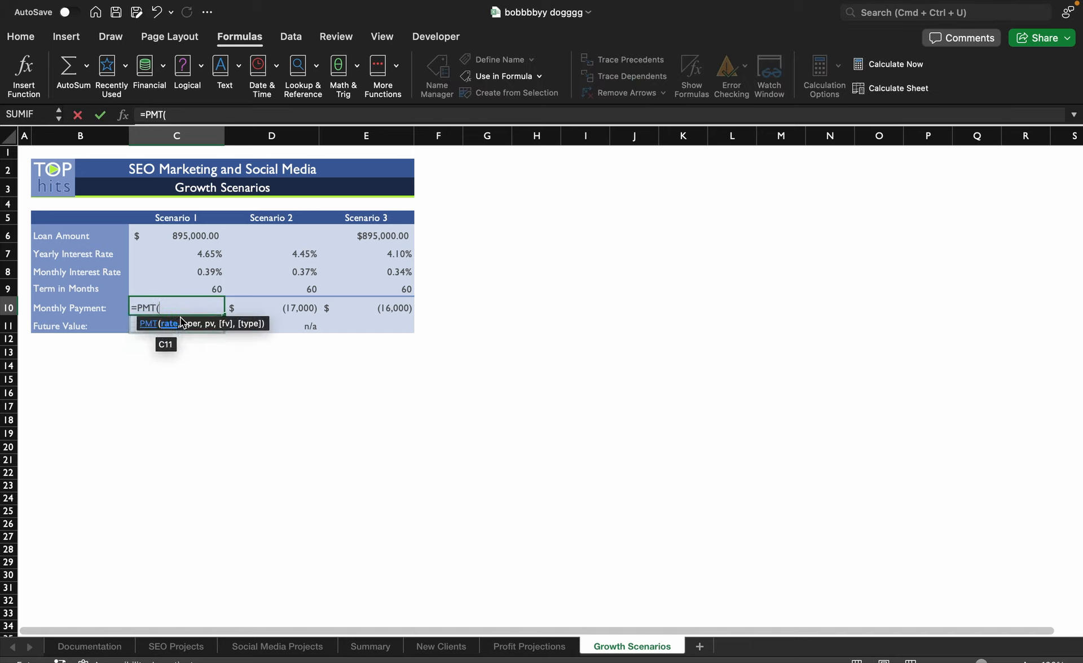
{"action": "left_click", "coordinate": [28, 75]}
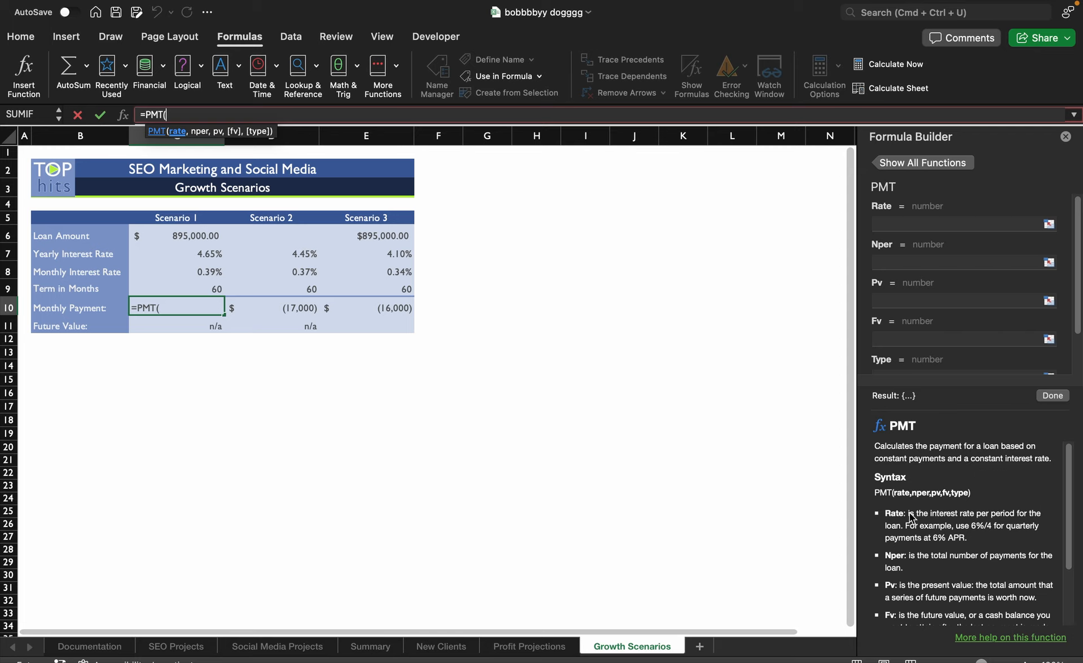
{"action": "left_click", "coordinate": [918, 226]}
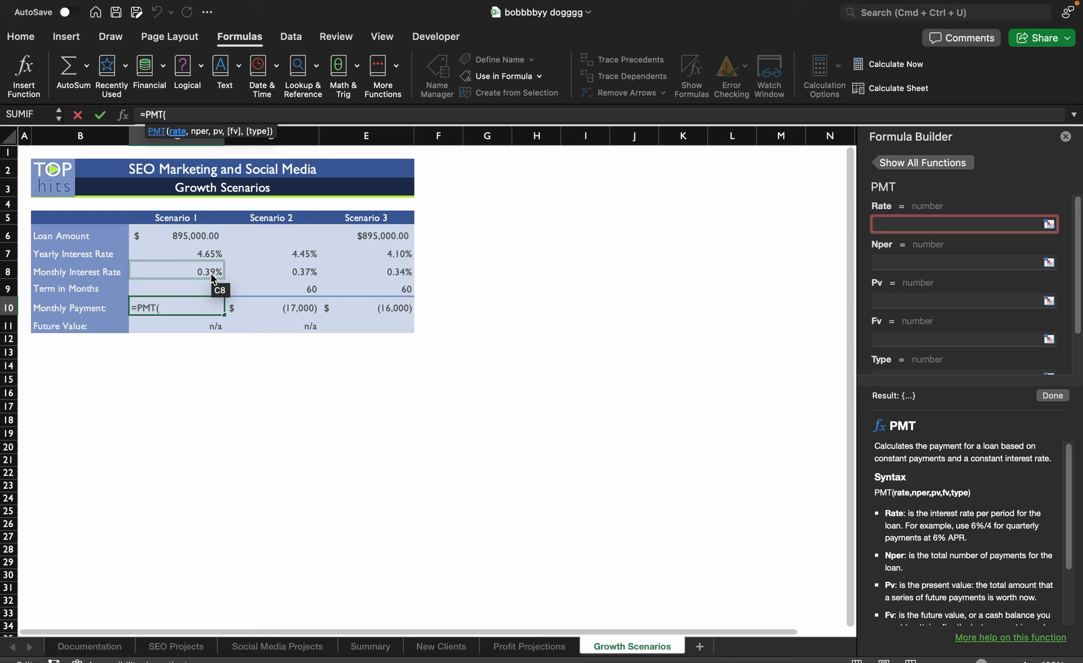
{"action": "left_click", "coordinate": [211, 273]}
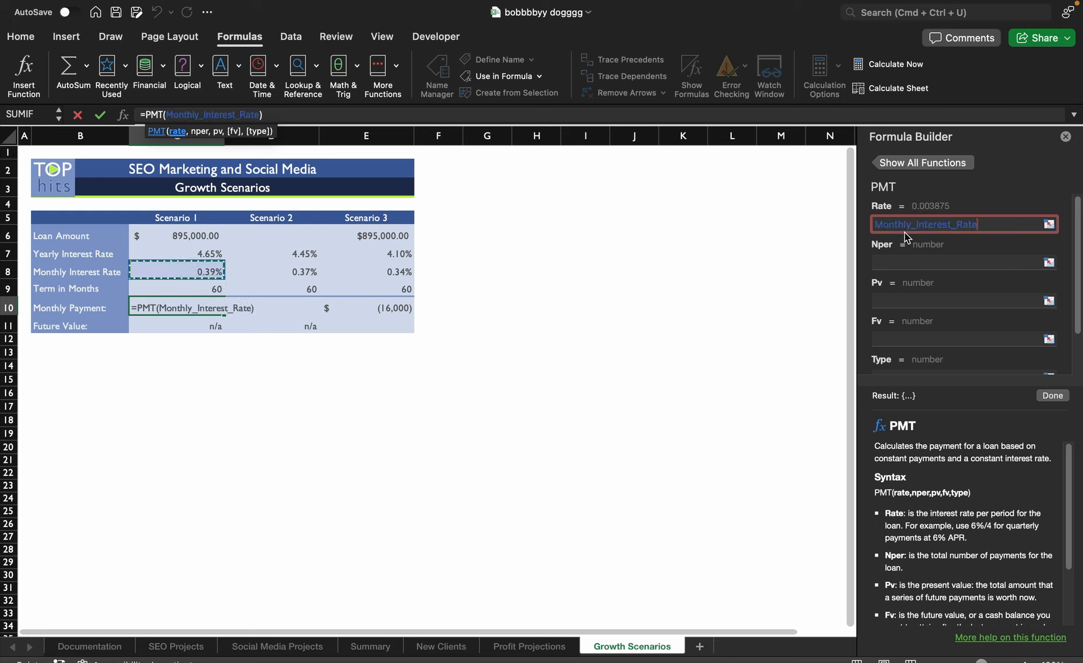
{"action": "left_click", "coordinate": [942, 260]}
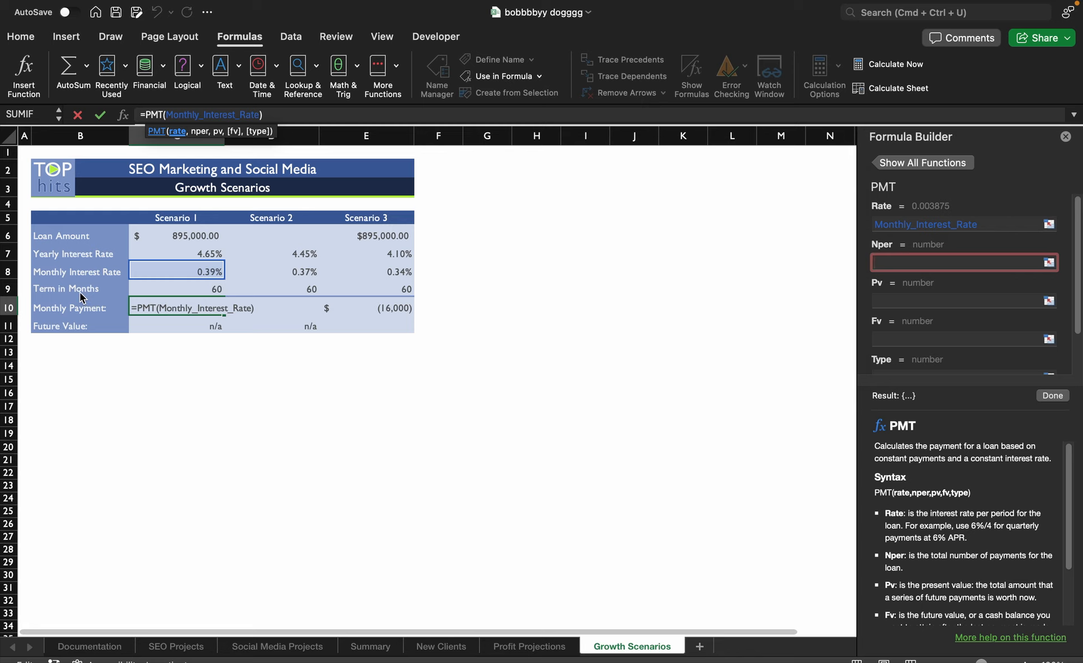
{"action": "left_click", "coordinate": [215, 290]}
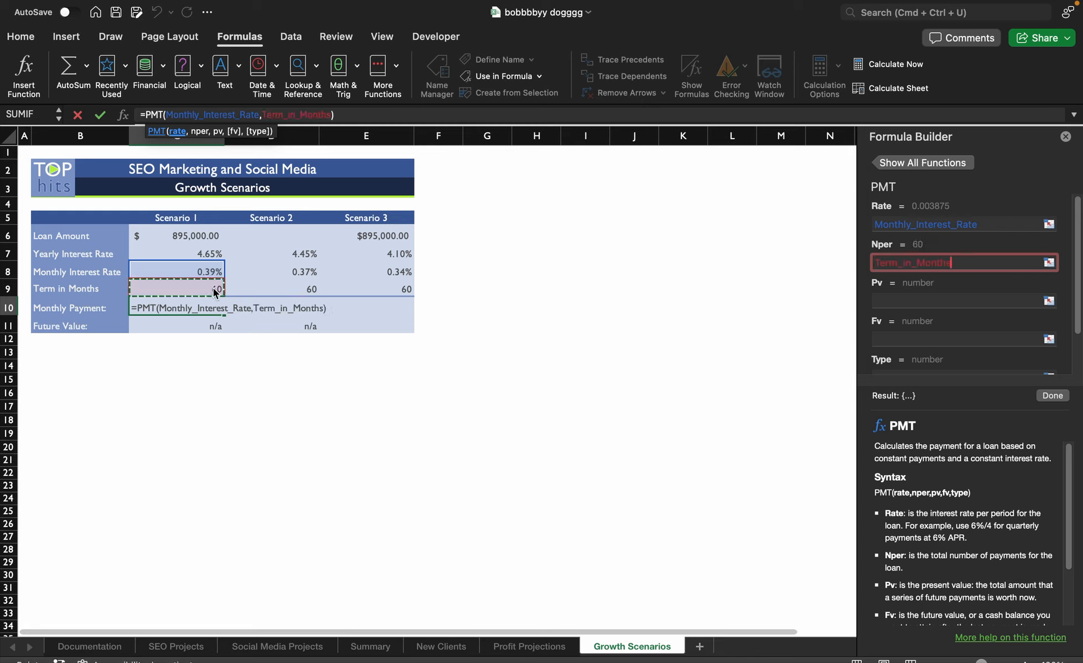
{"action": "left_click", "coordinate": [926, 300]}
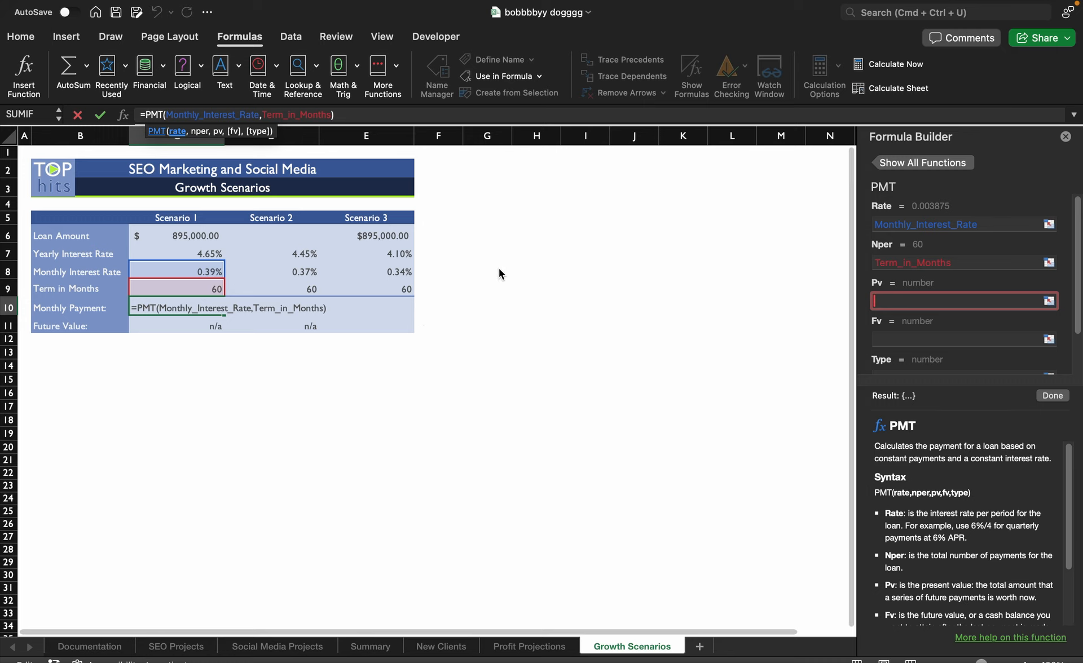
{"action": "left_click", "coordinate": [179, 234]}
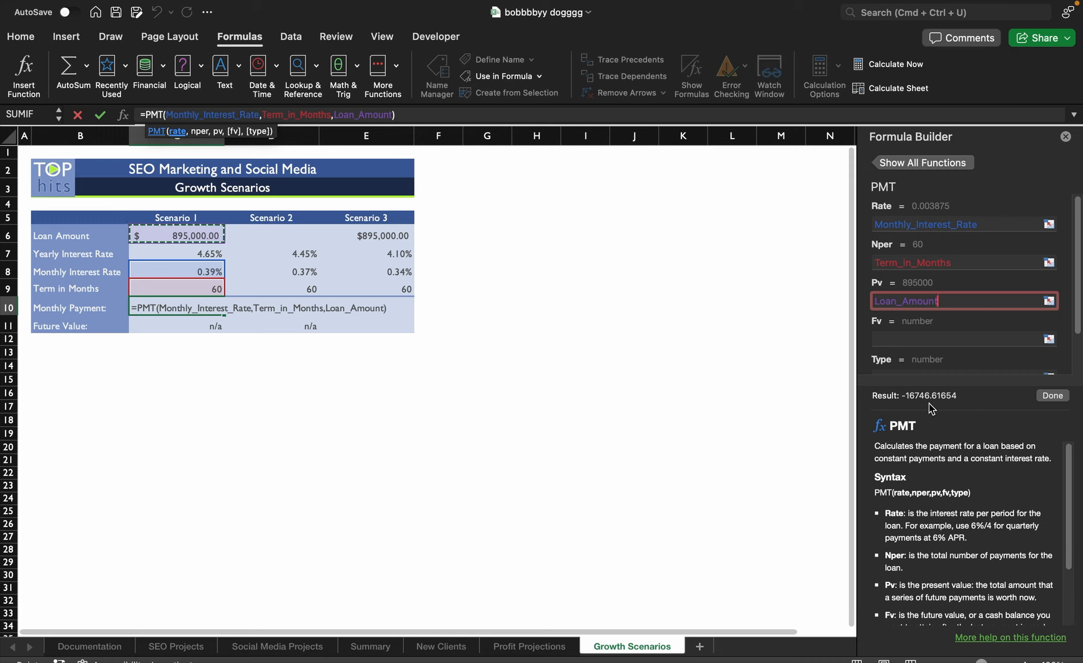
{"action": "left_click", "coordinate": [1051, 395]}
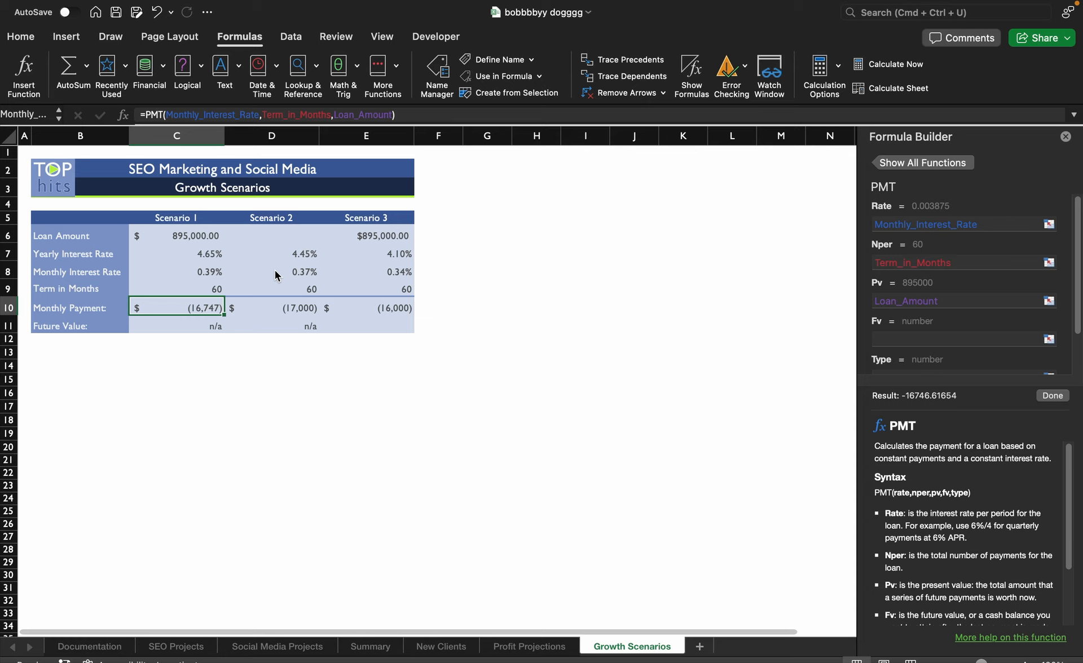
- Calculate Scenario 2's loan amount in D6 with the PV function, using D8 as rate, D9 as nper and D10 as pmt
{"action": "left_click", "coordinate": [267, 234]}
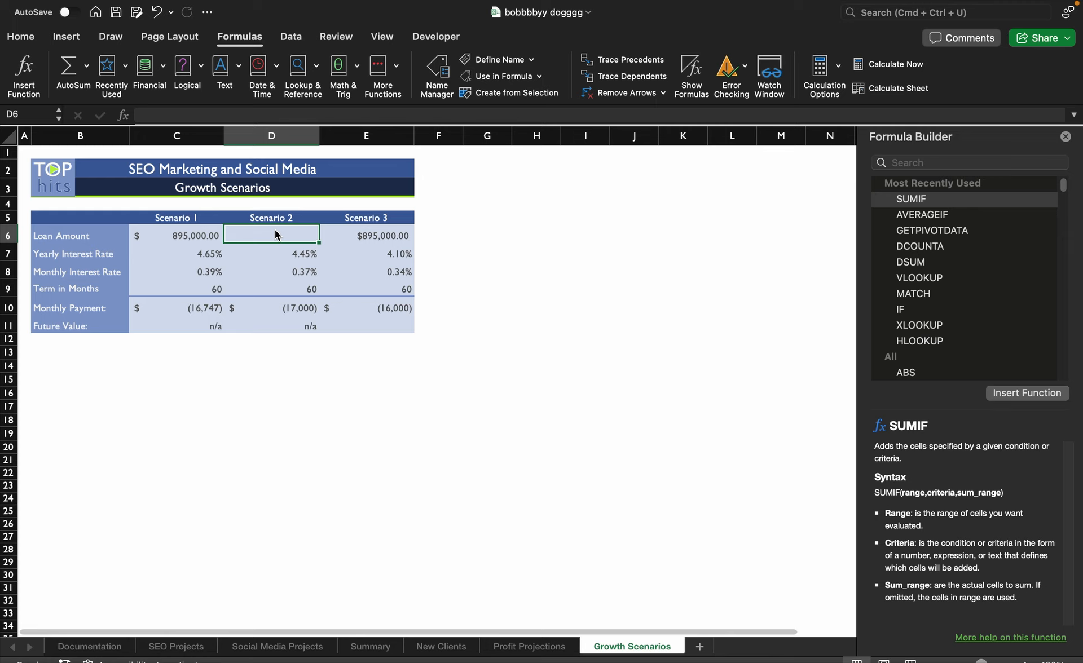
{"action": "type", "text": "="}
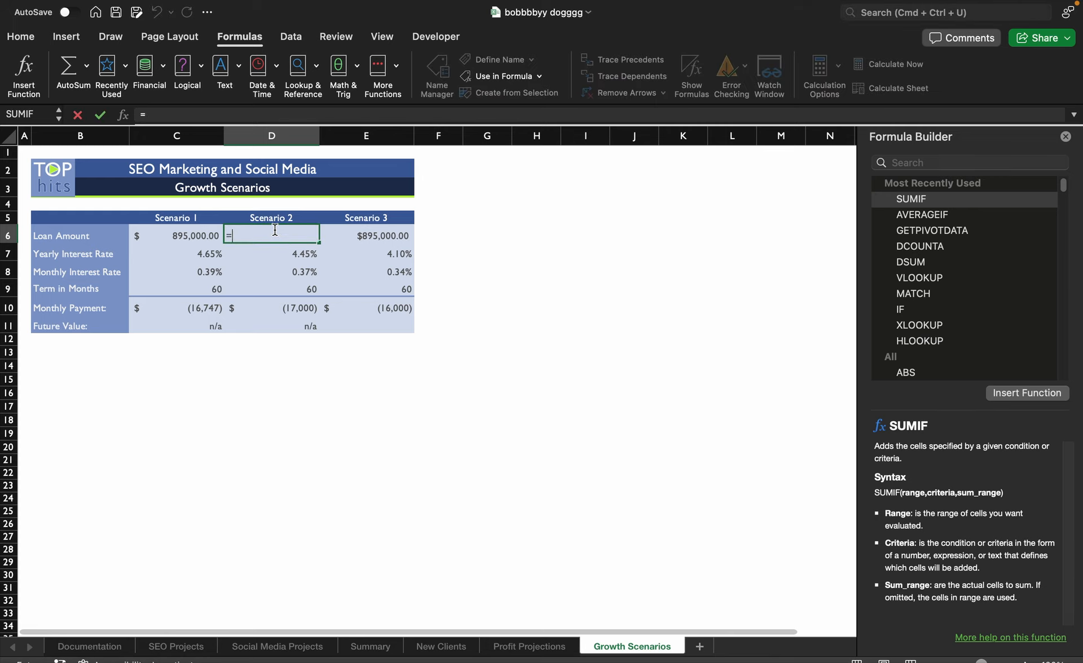
{"action": "type", "text": "PV"}
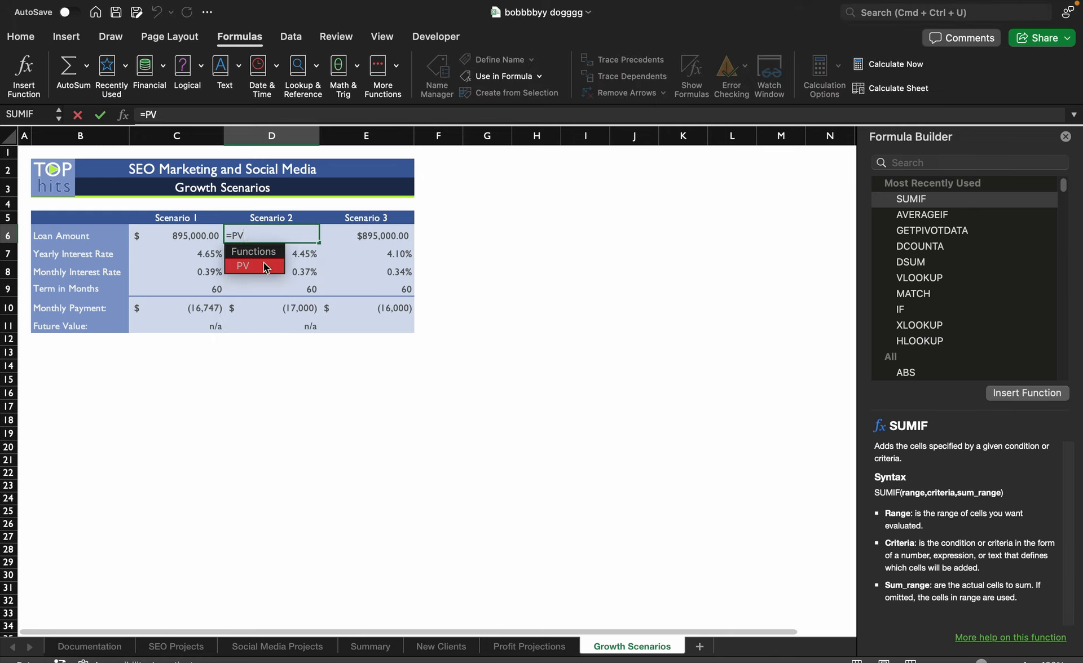
{"action": "double_click", "coordinate": [259, 267]}
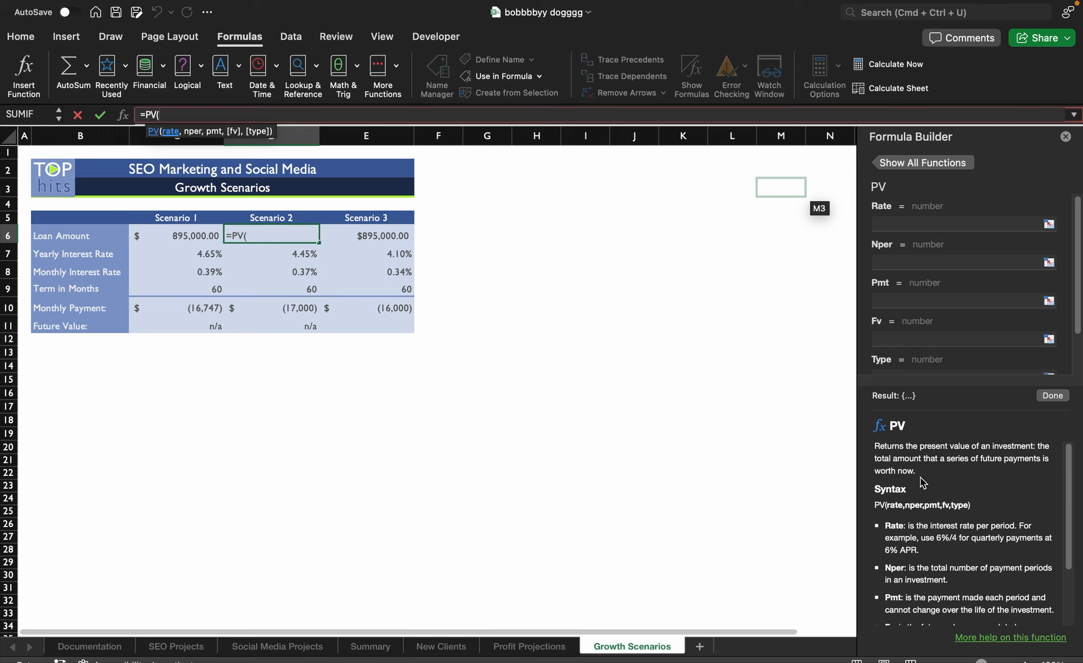
{"action": "left_click", "coordinate": [936, 222]}
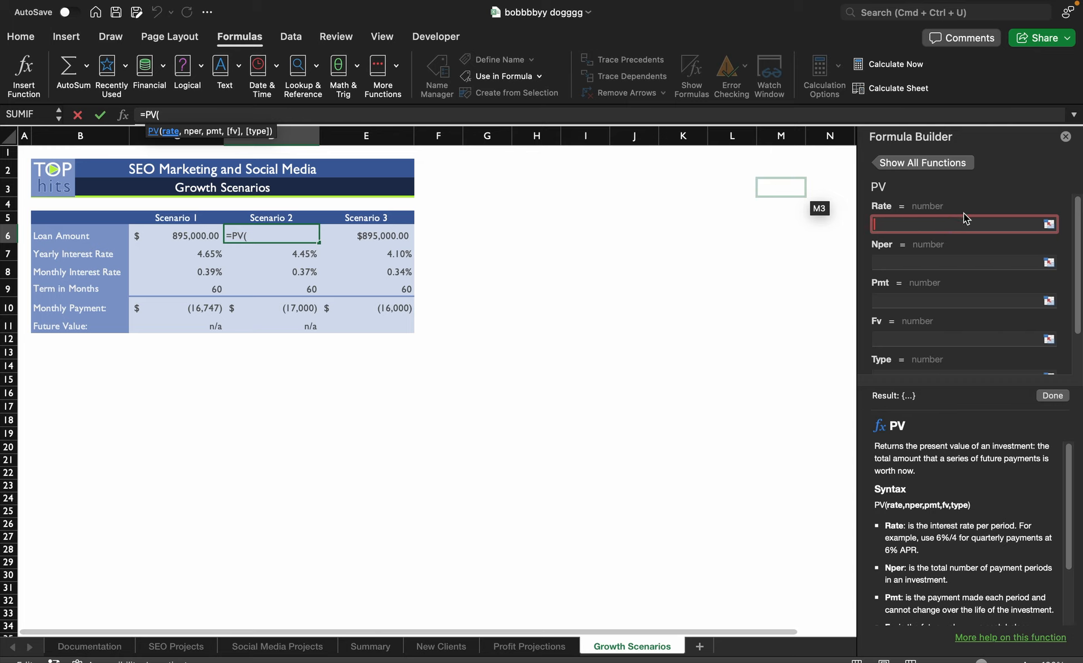
{"action": "left_click", "coordinate": [285, 273]}
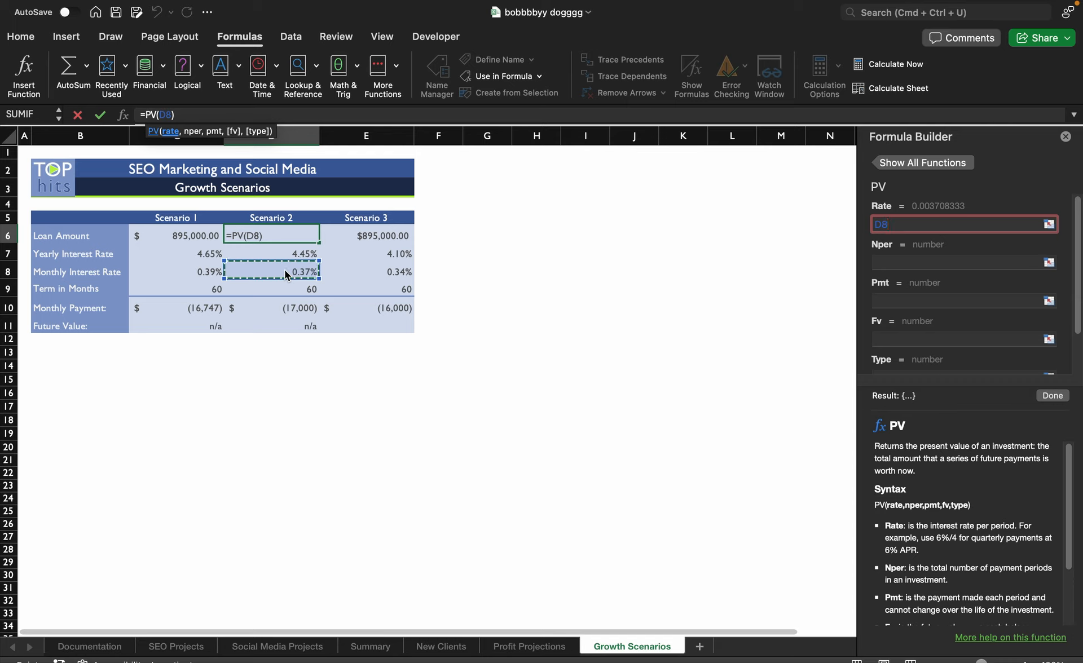
{"action": "left_click", "coordinate": [904, 268]}
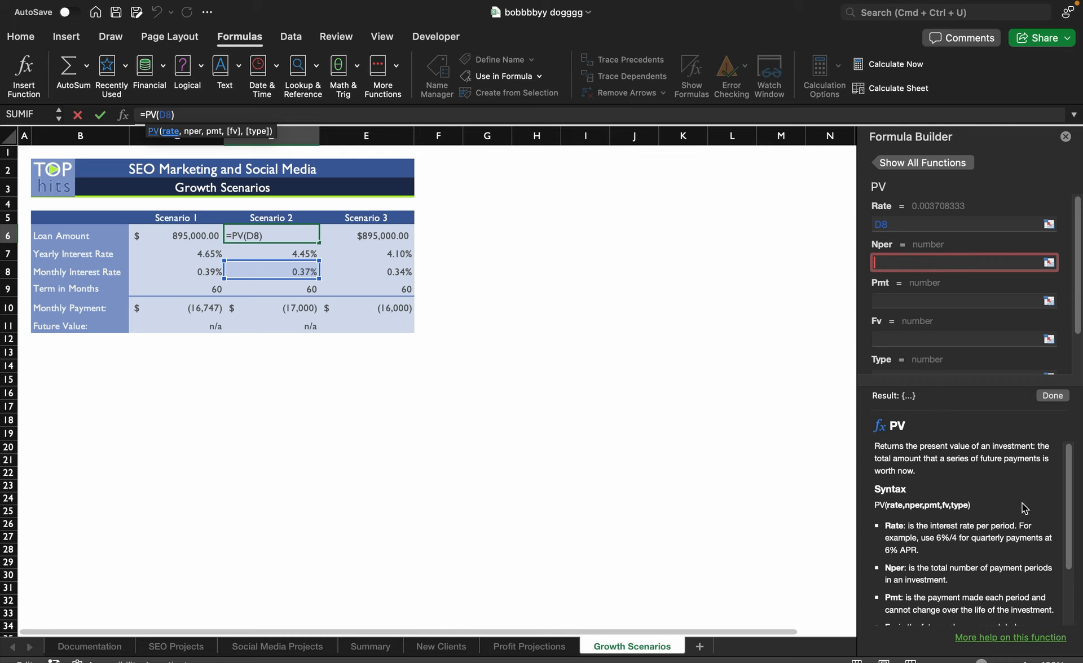
{"action": "left_click", "coordinate": [301, 288]}
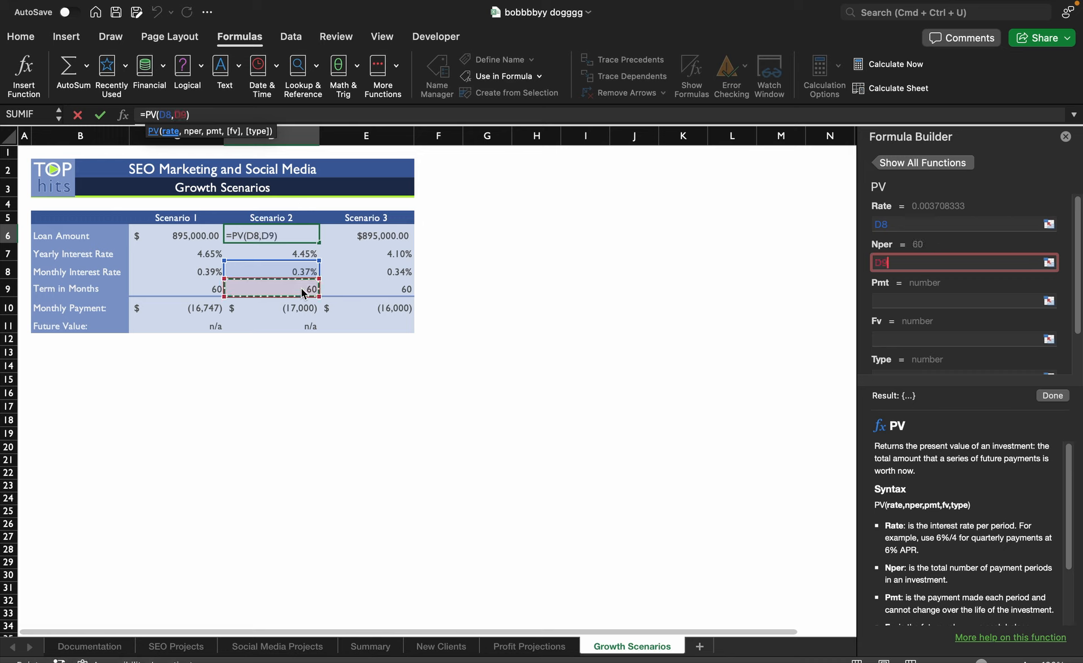
{"action": "left_click", "coordinate": [908, 299]}
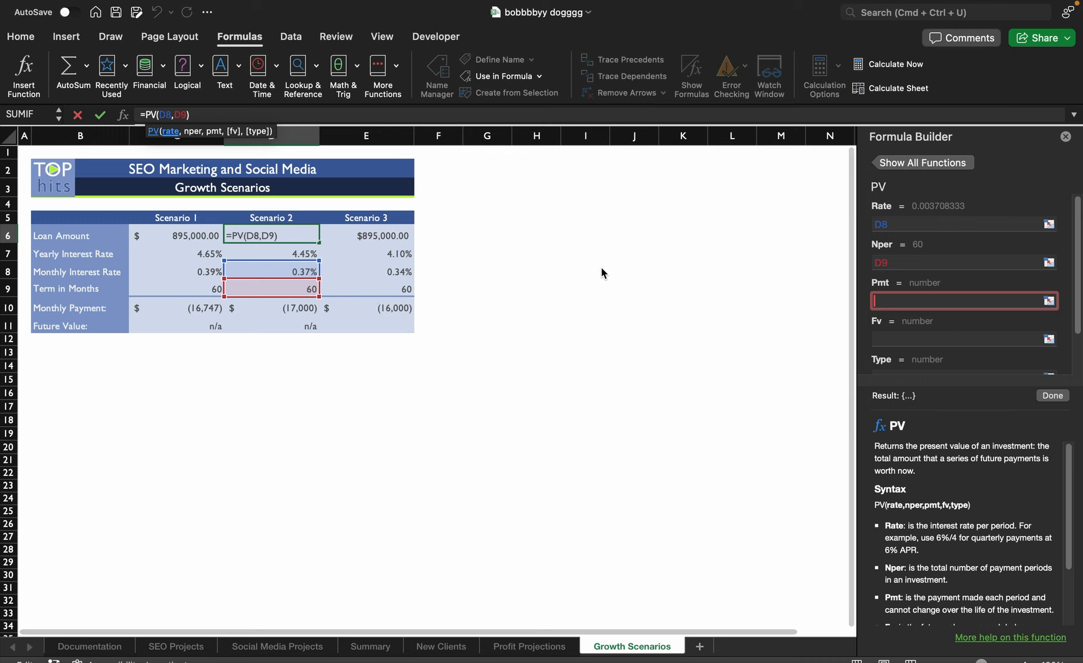
{"action": "left_click", "coordinate": [295, 306]}
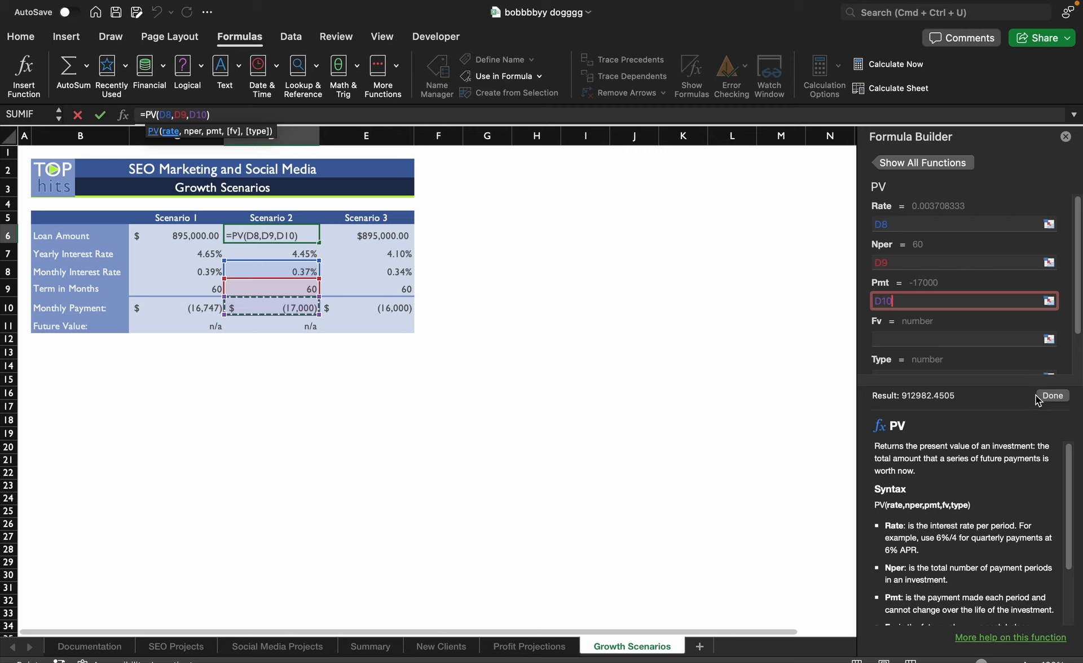
{"action": "left_click", "coordinate": [1052, 396]}
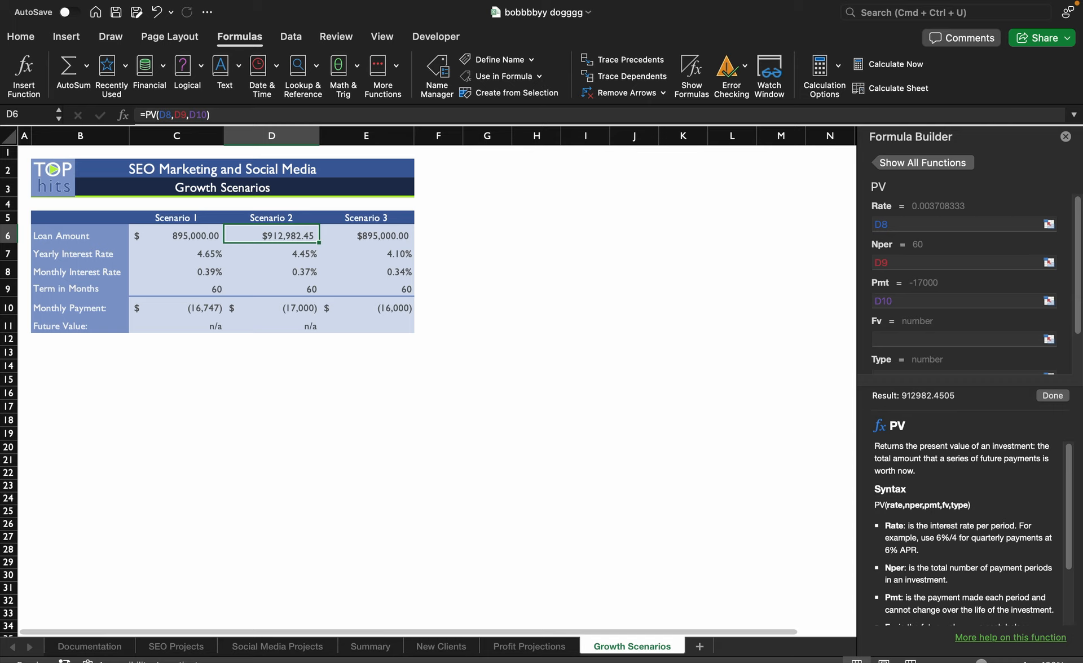
- Calculate Scenario 3's future value in E11 with the FV function, using E8 as rate, E9 as nper and E10 as pmt
{"action": "left_click", "coordinate": [381, 329]}
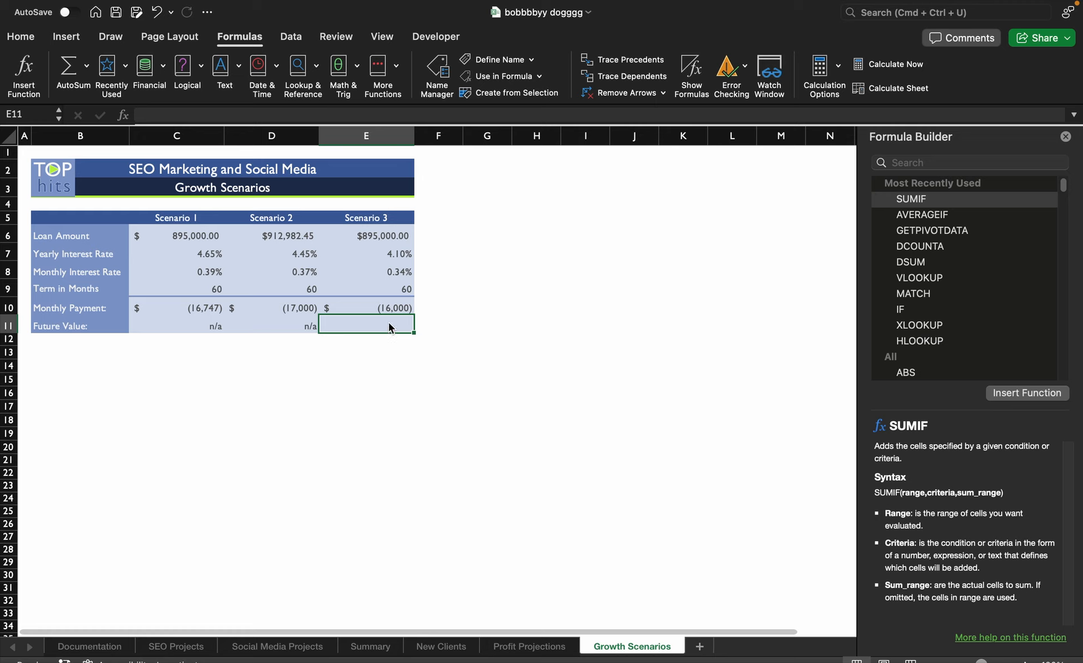
{"action": "type", "text": "="}
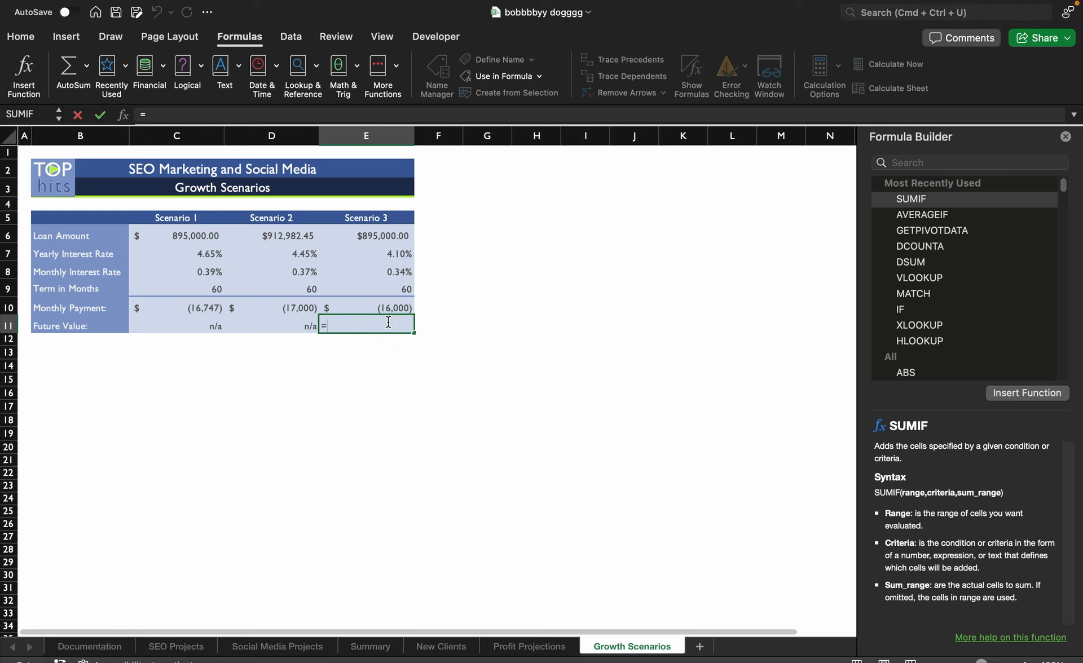
{"action": "type", "text": "FV"}
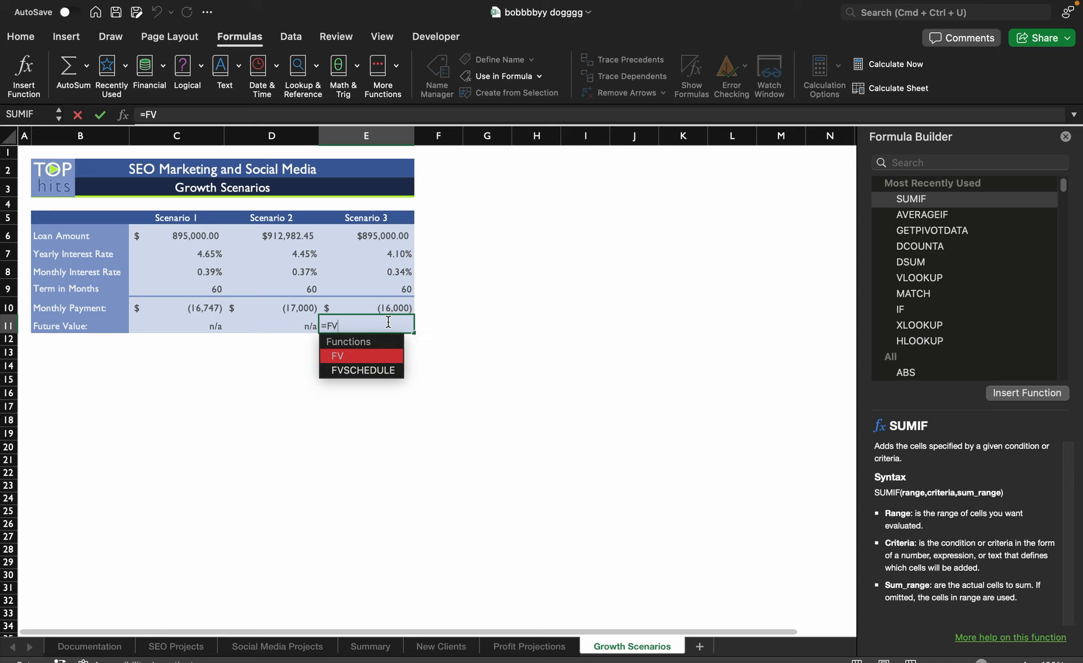
{"action": "double_click", "coordinate": [387, 357]}
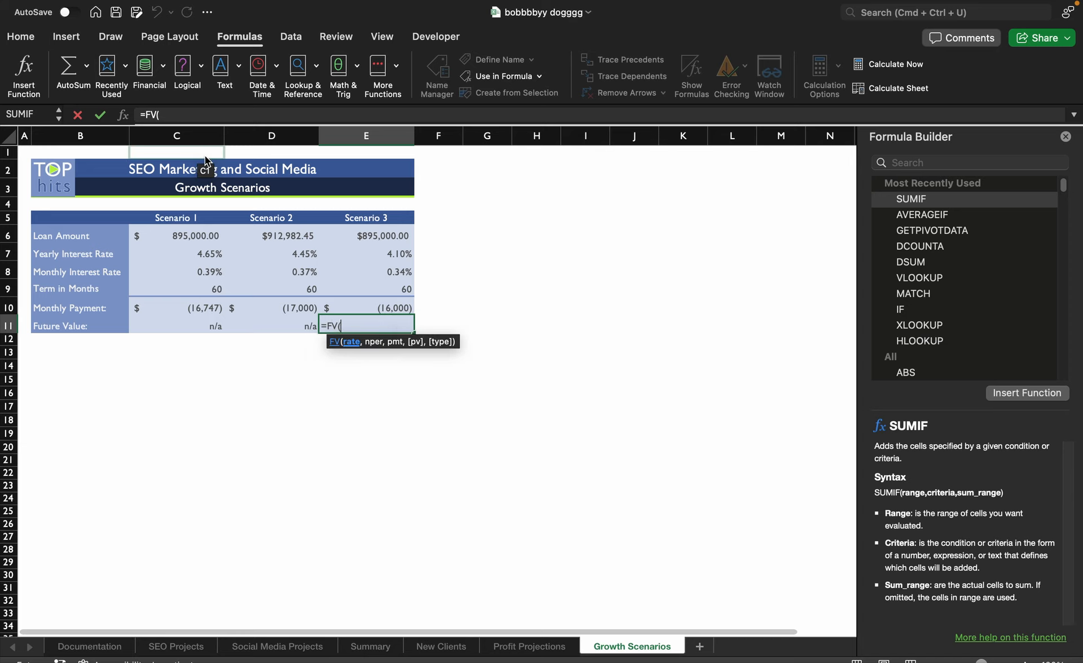
{"action": "left_click", "coordinate": [24, 73]}
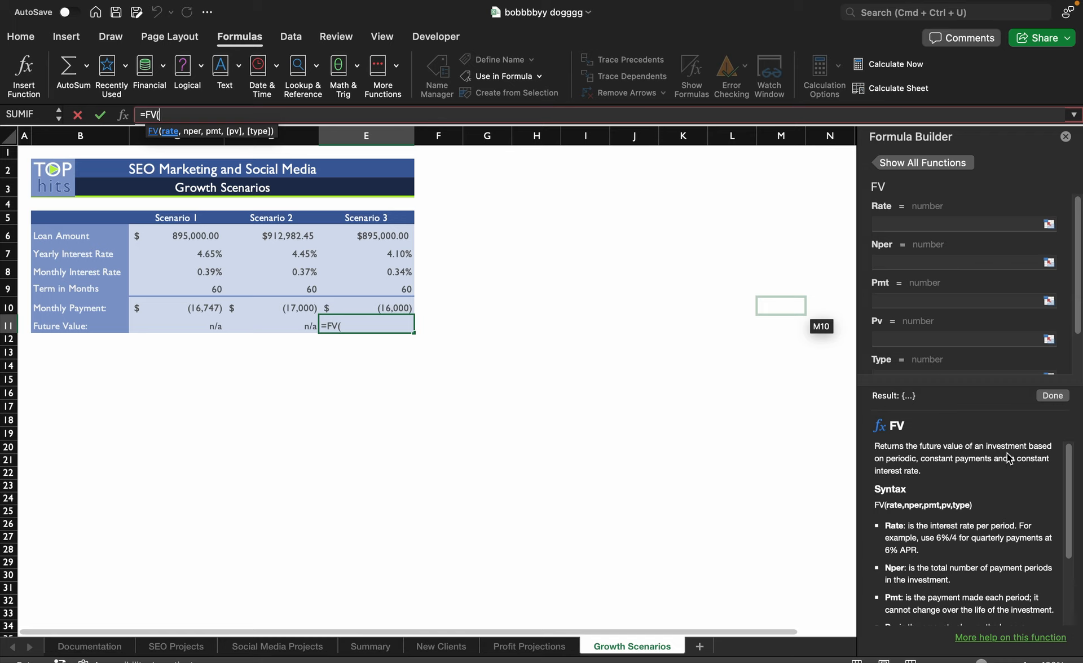
{"action": "left_click", "coordinate": [957, 228]}
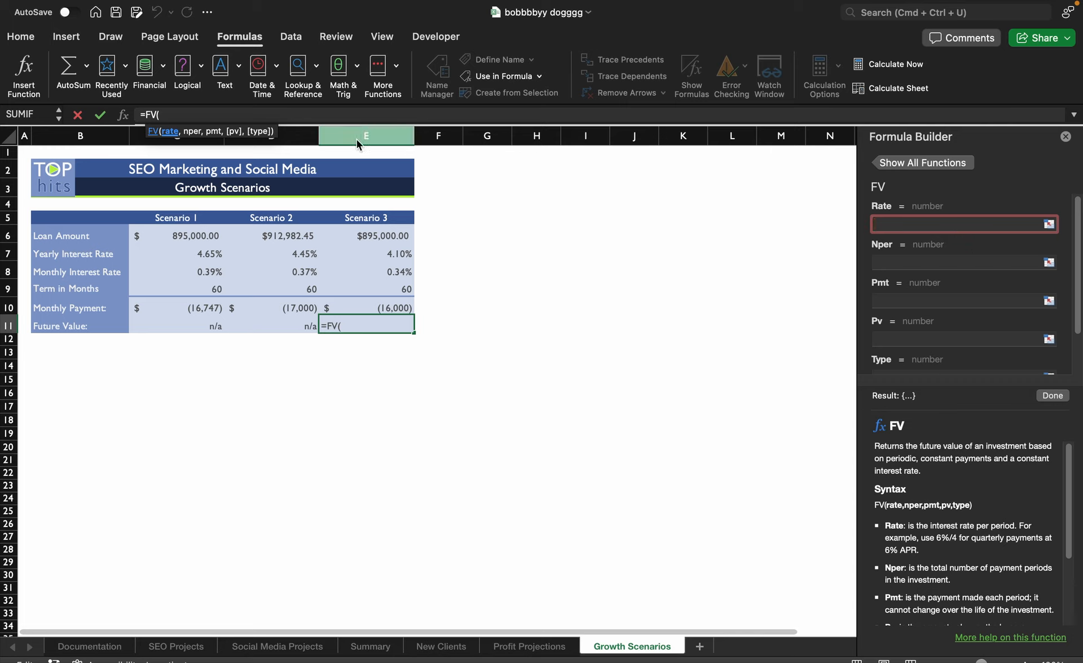
{"action": "left_click", "coordinate": [398, 273]}
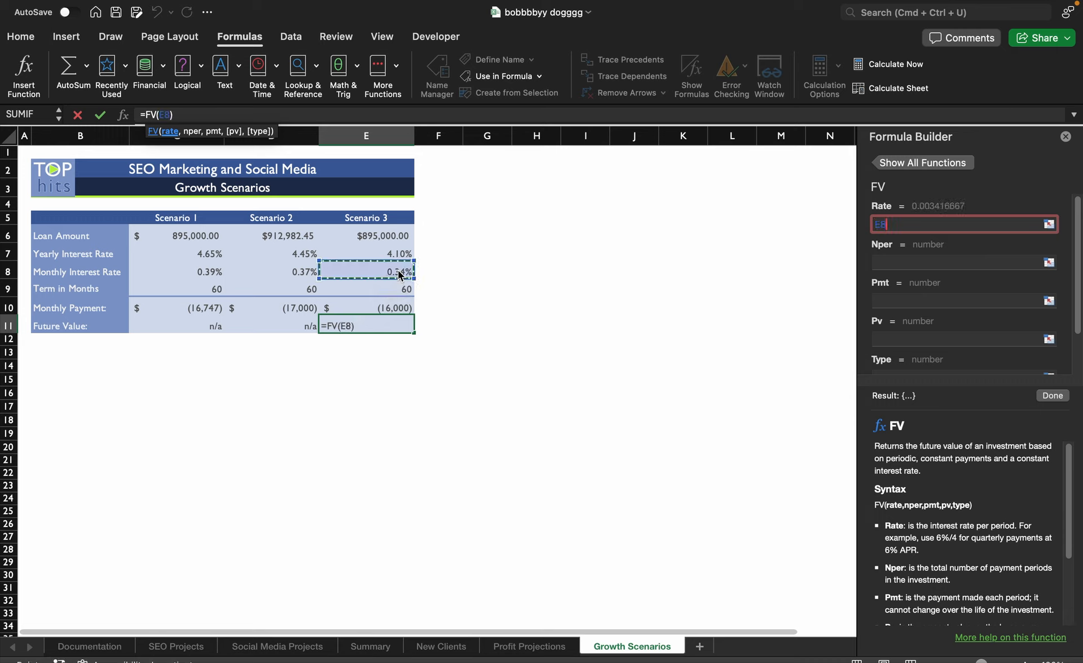
{"action": "left_click", "coordinate": [908, 263]}
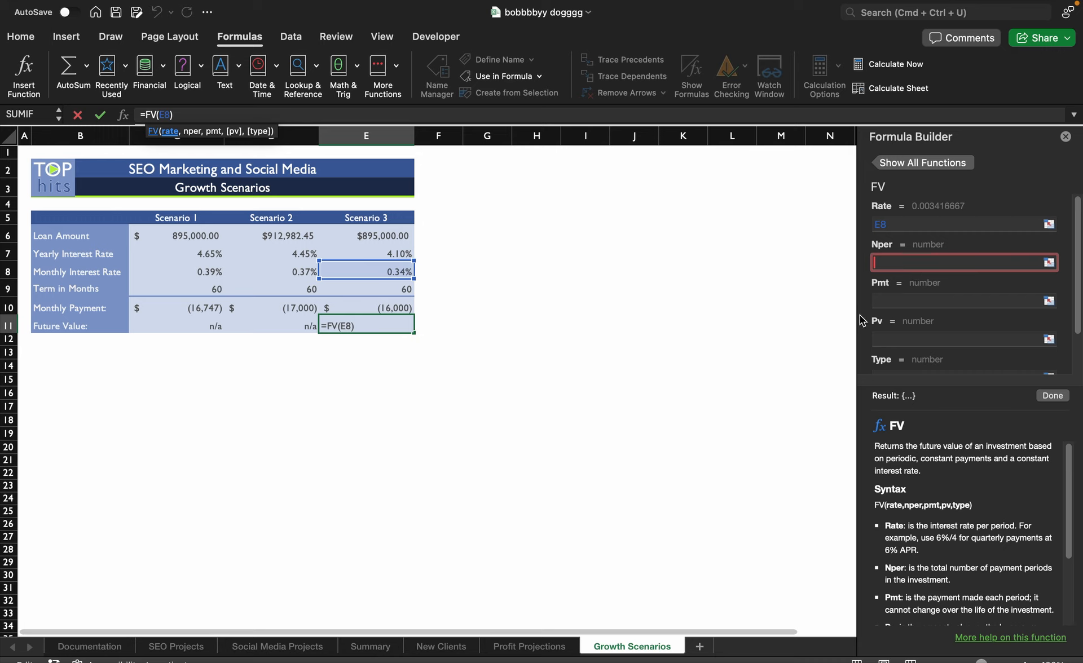
{"action": "left_click", "coordinate": [399, 290]}
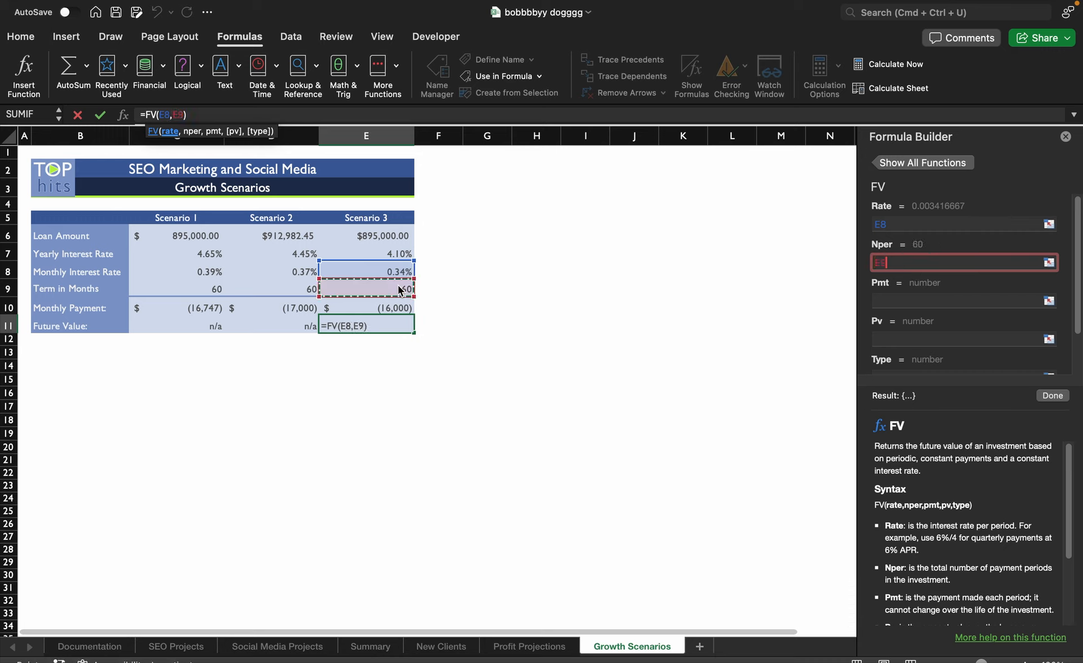
{"action": "left_click", "coordinate": [938, 303]}
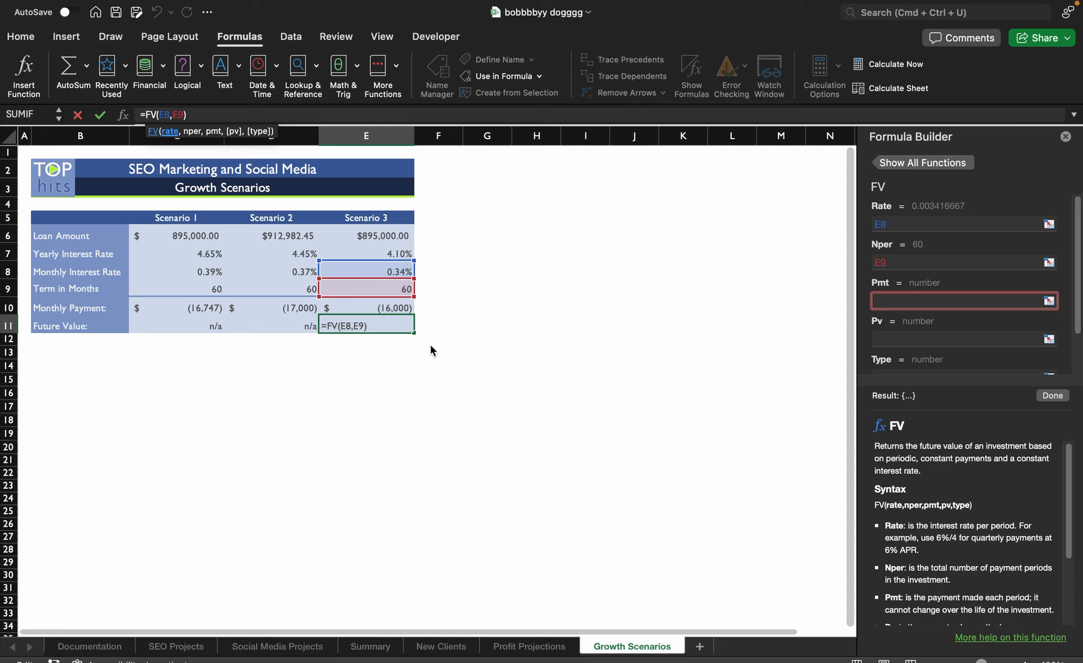
{"action": "left_click", "coordinate": [401, 309]}
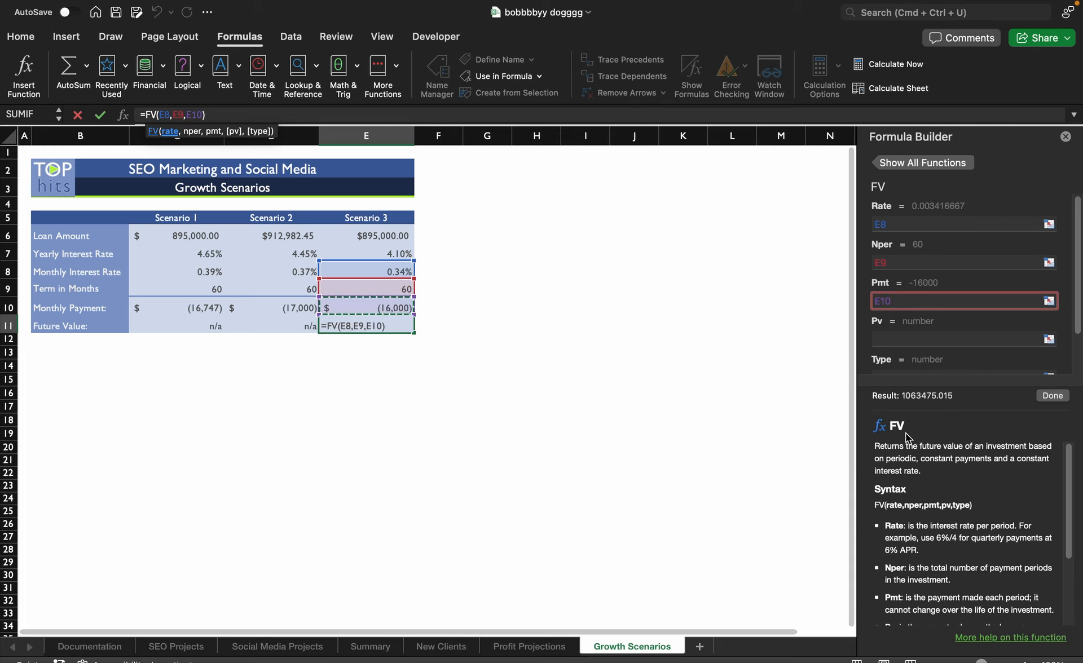
{"action": "left_click", "coordinate": [1059, 397]}
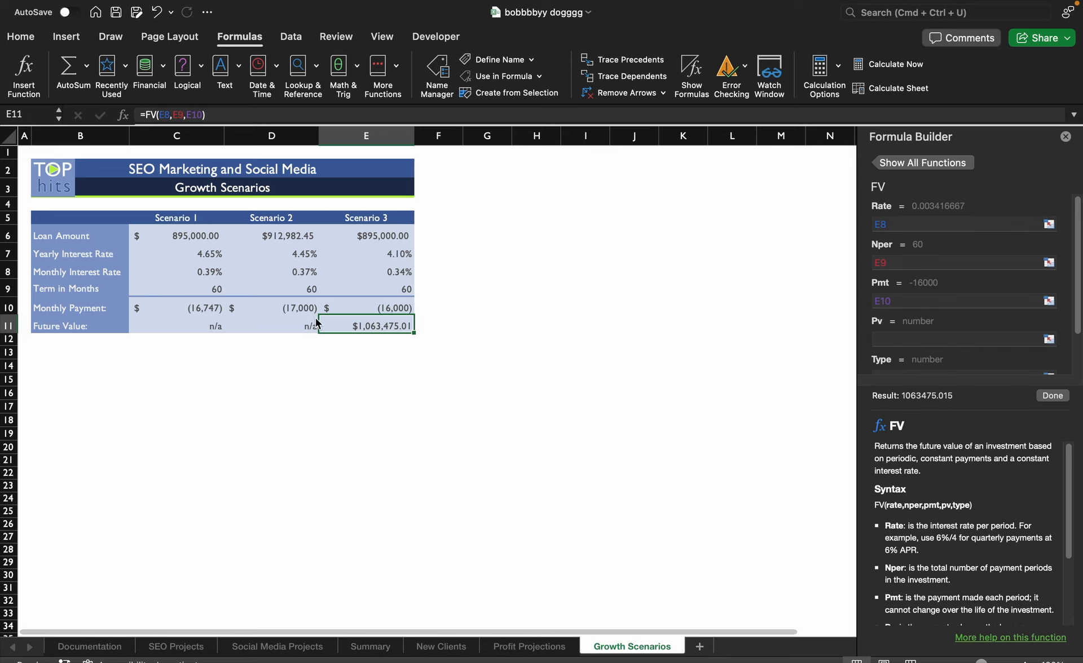
{"action": "left_click", "coordinate": [507, 314]}
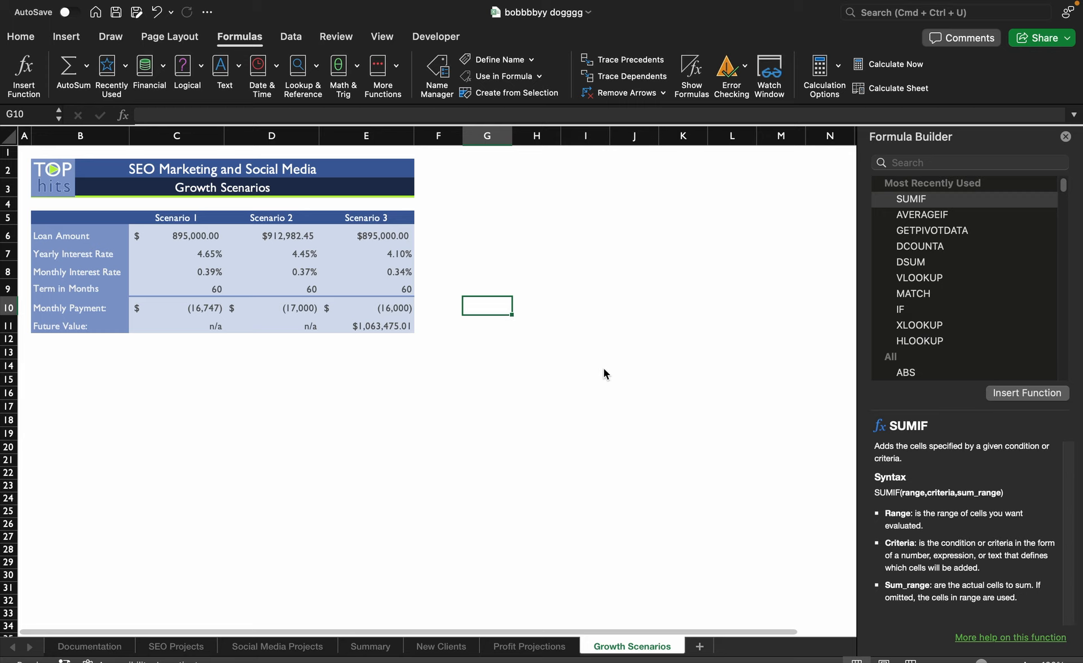